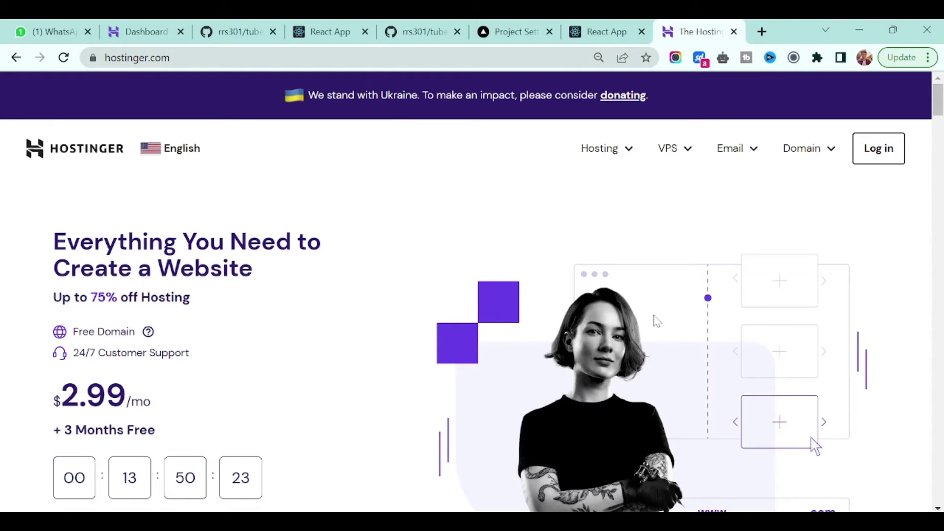
scroll(411, 303, "down", 2)
scroll(411, 302, "down", 3)
scroll(411, 303, "down", 4)
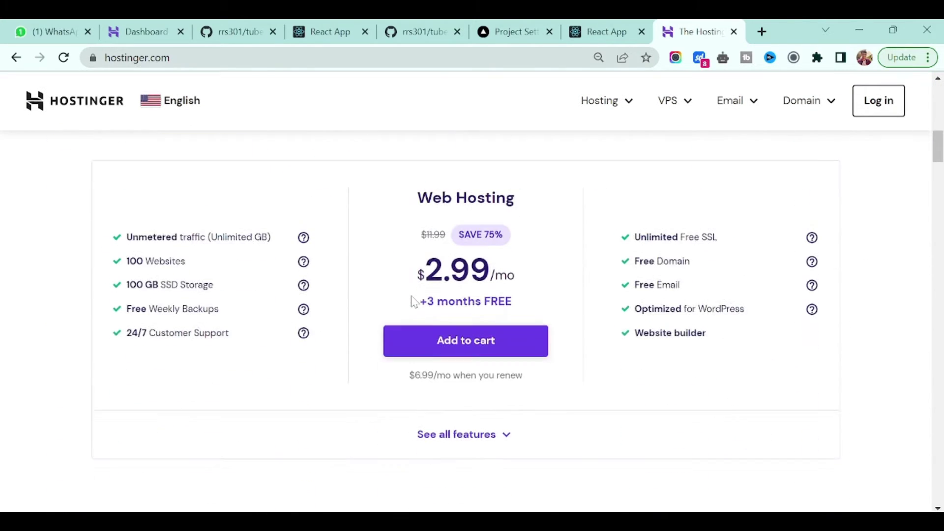
Step: Highlight the Web Hosting plan heading on Hostinger's pricing page
left_click_drag(399, 200, 518, 201)
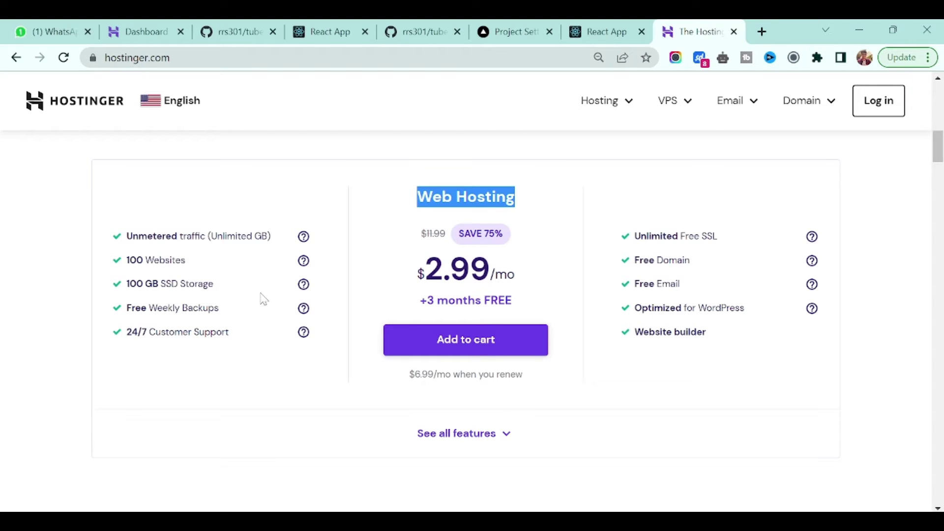
scroll(610, 386, "down", 4)
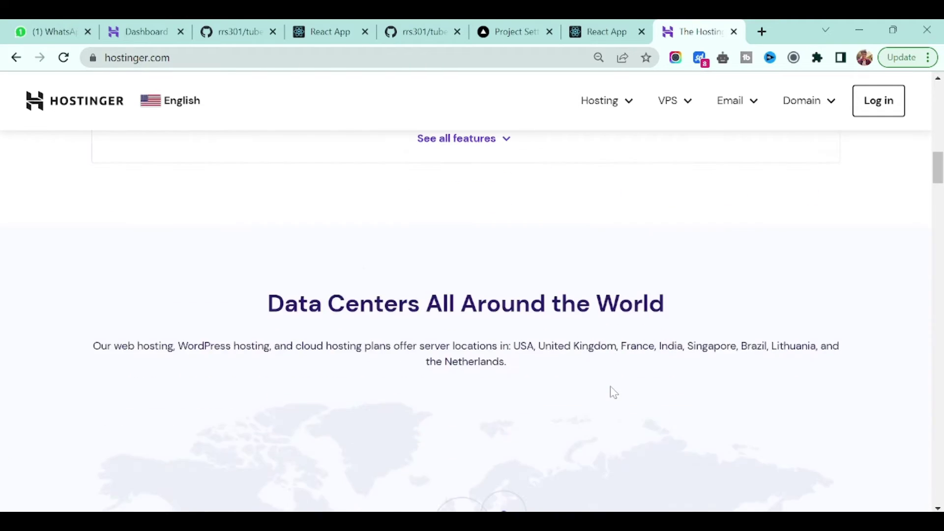
scroll(610, 386, "up", 5)
scroll(583, 288, "up", 2)
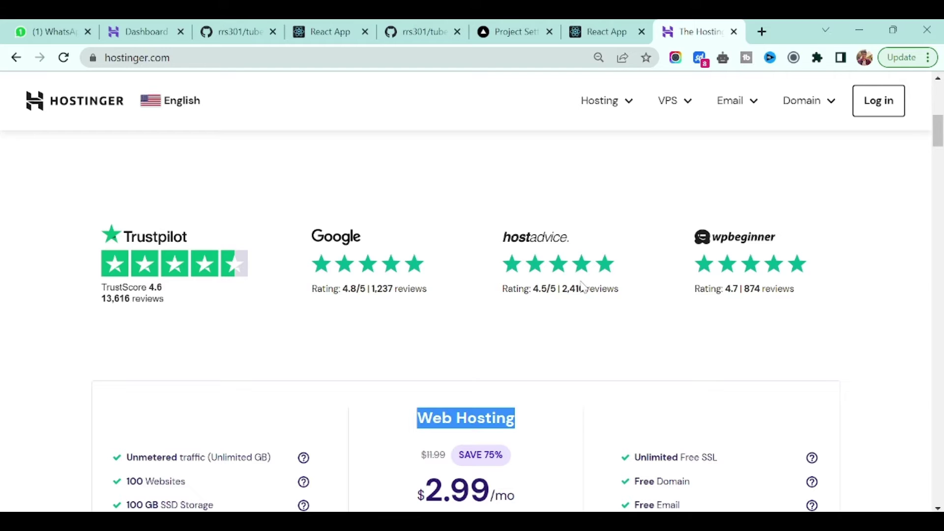
scroll(611, 247, "up", 5)
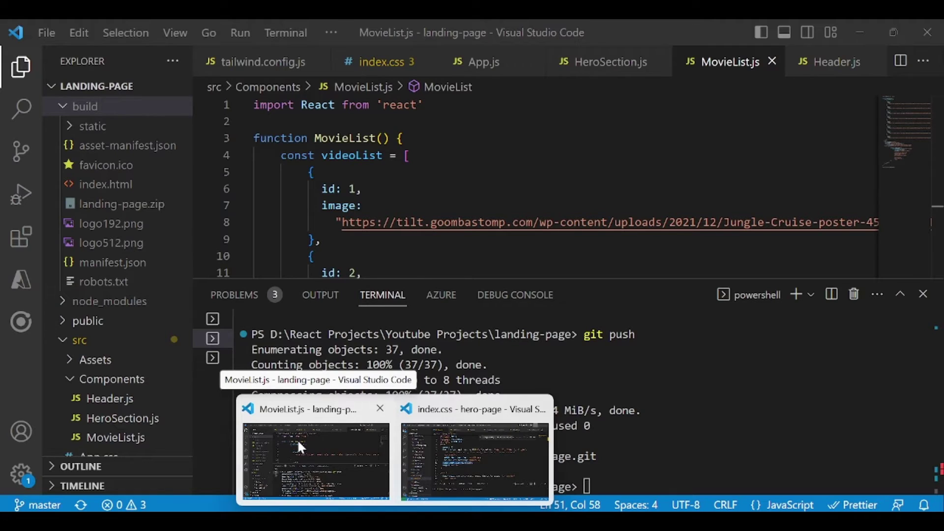
Step: Run npm run build in the terminal to produce the production build
left_click(298, 442)
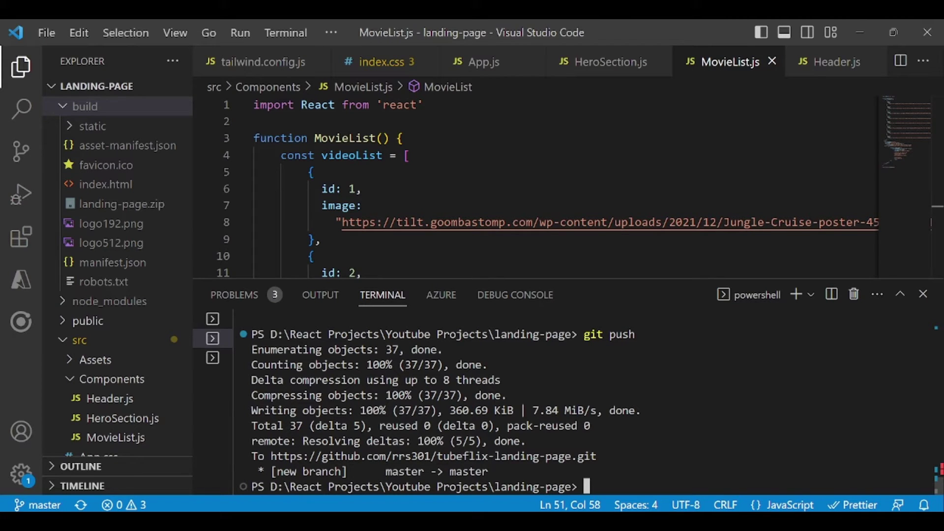
key("Up")
key("Up")
key("Up")
key("Up")
key("Up")
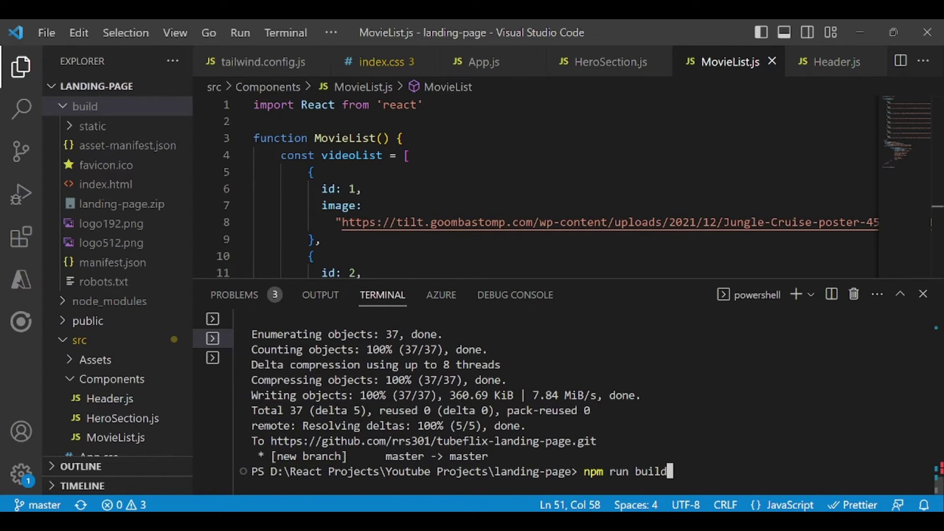
key("Return")
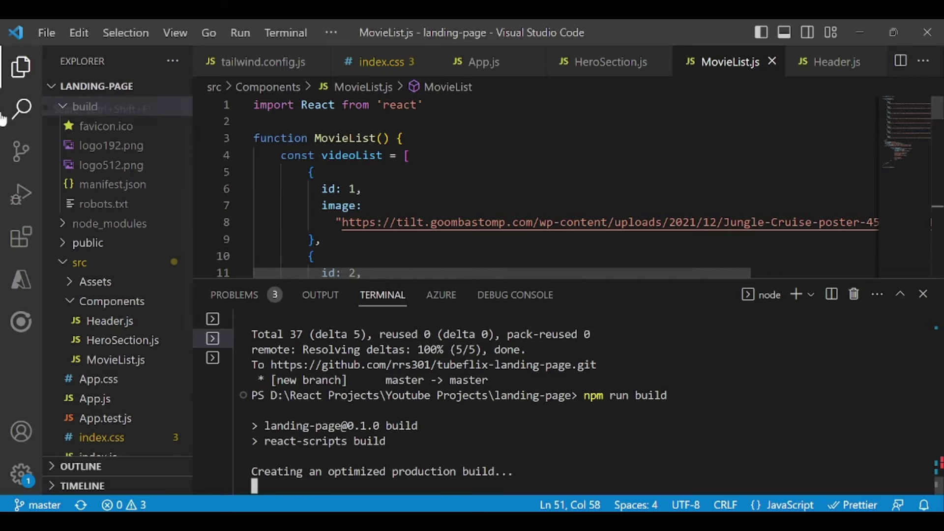
Step: Inspect the generated build folder in the file tree and bring up its context actions
left_click(81, 106)
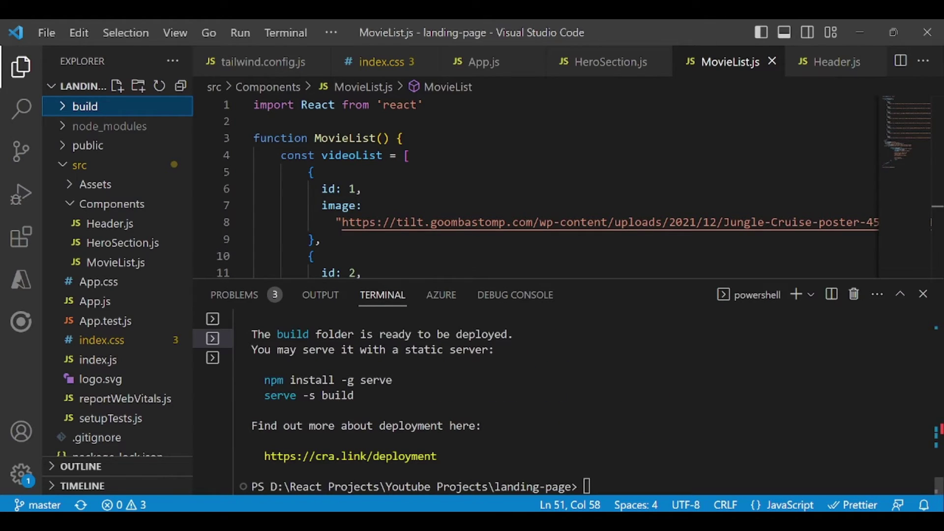
scroll(582, 406, "up", 3)
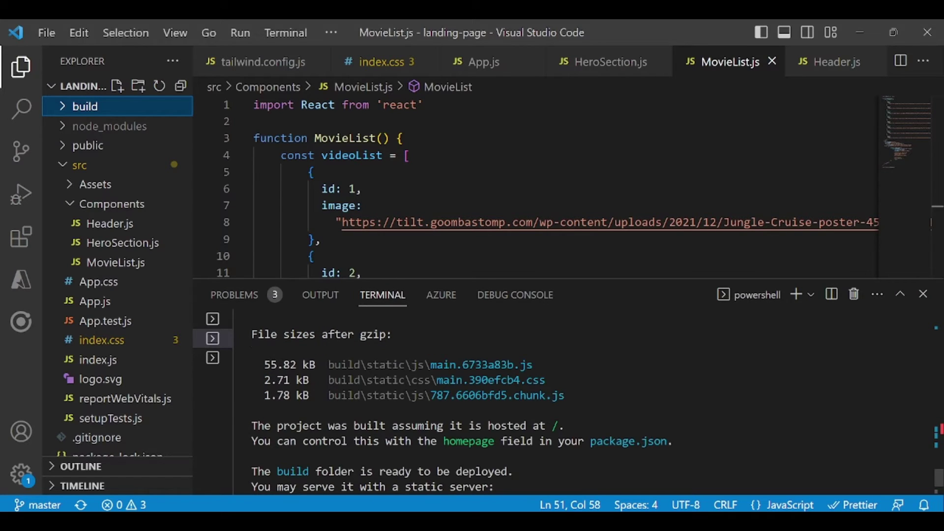
left_click(65, 110)
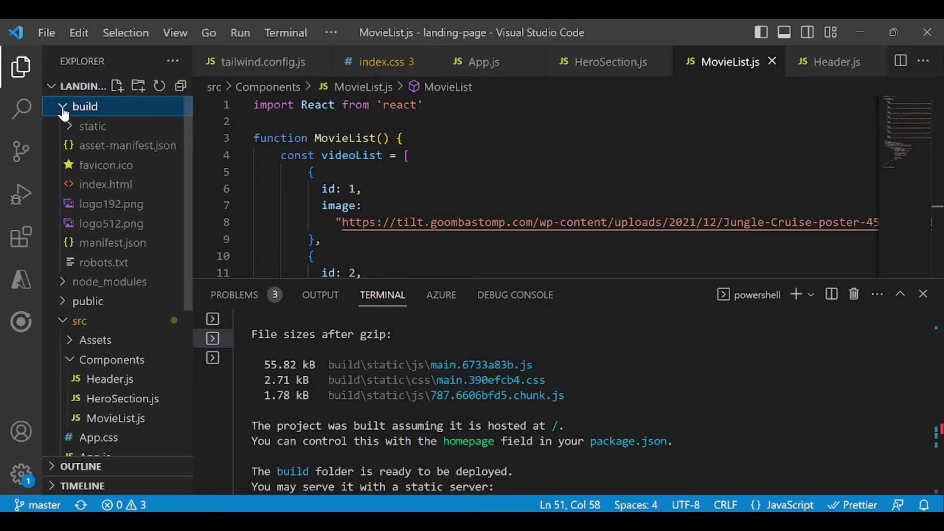
left_click(65, 109)
left_click_drag(193, 159, 228, 160)
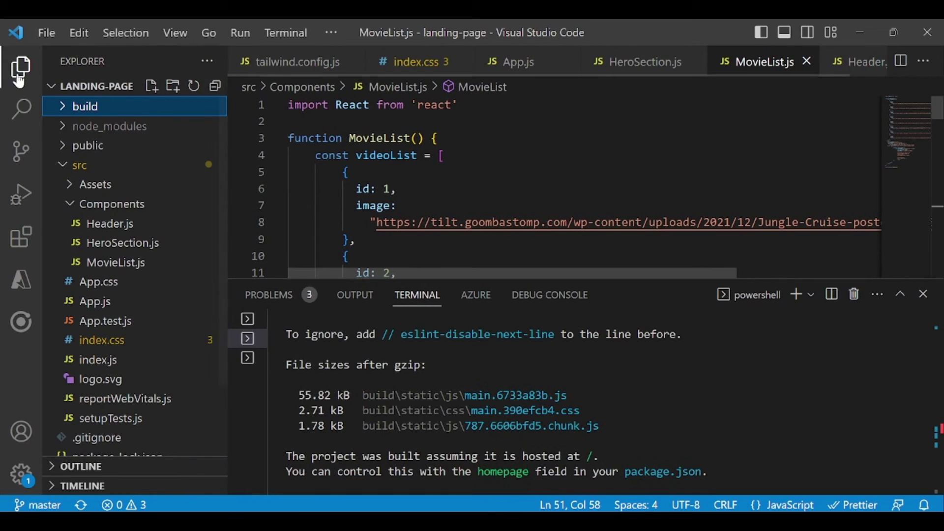
left_click(63, 110)
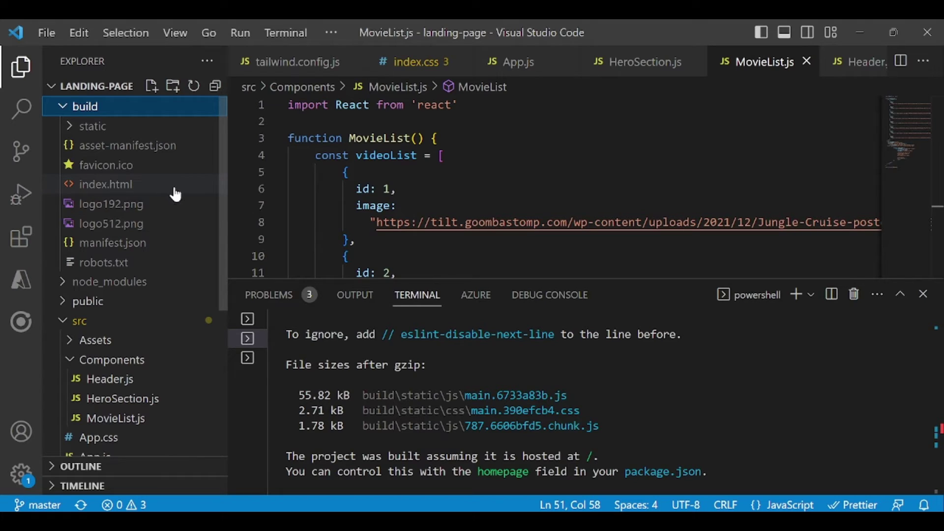
right_click(104, 111)
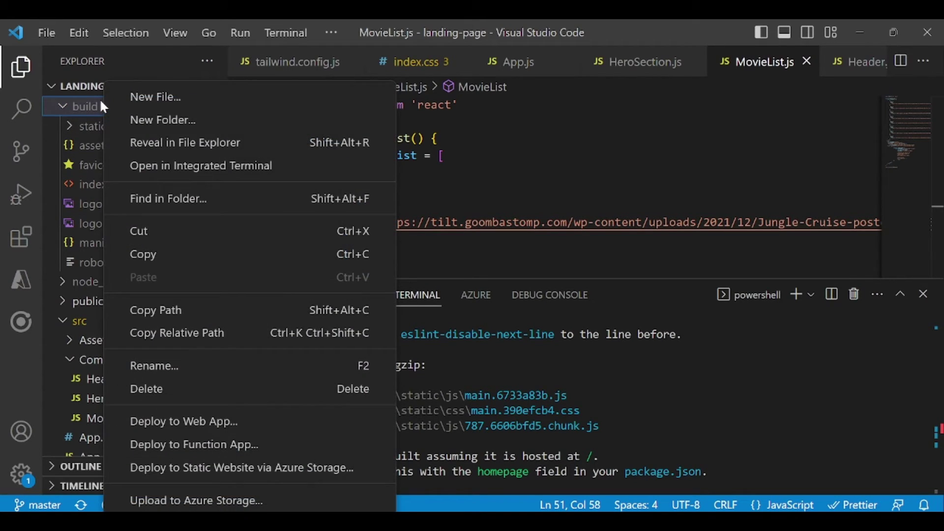
Step: Reveal the landing-page build folder in a maximized File Explorer window
left_click(154, 148)
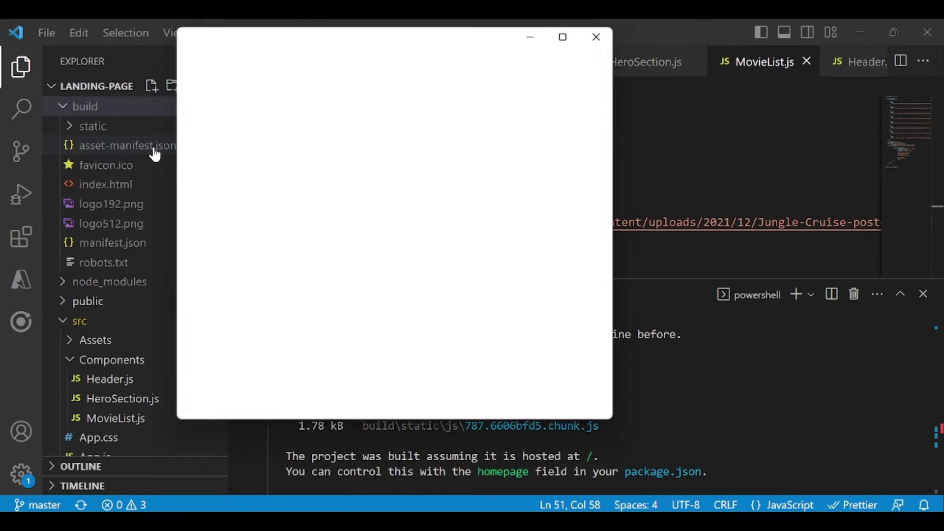
double_click(450, 38)
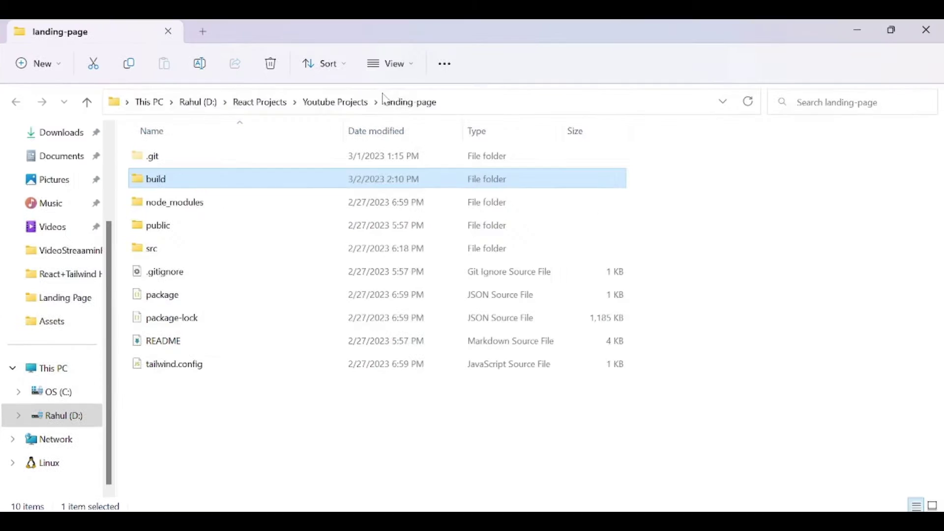
left_click(341, 109)
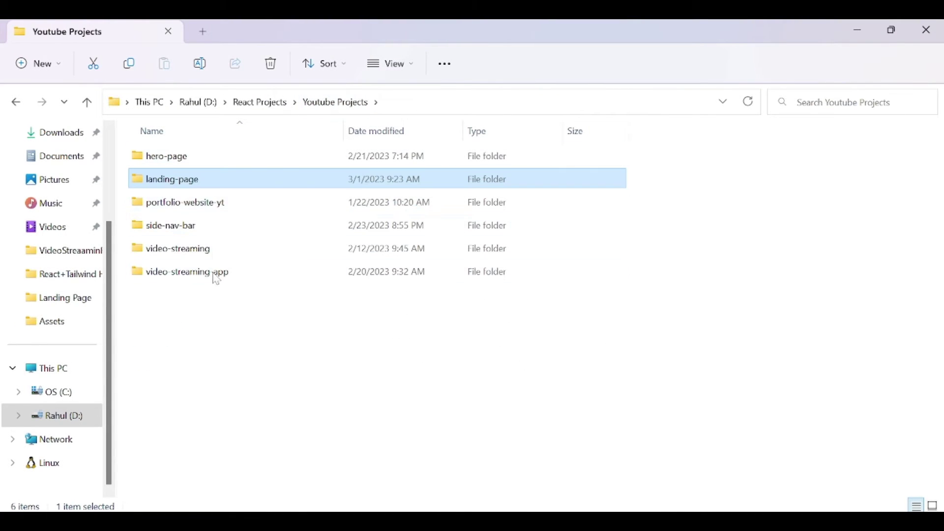
double_click(179, 179)
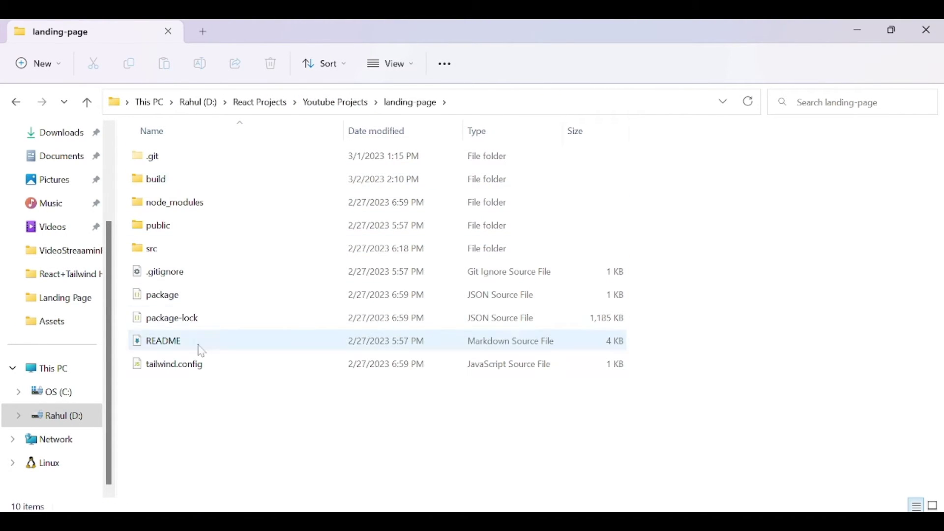
double_click(161, 182)
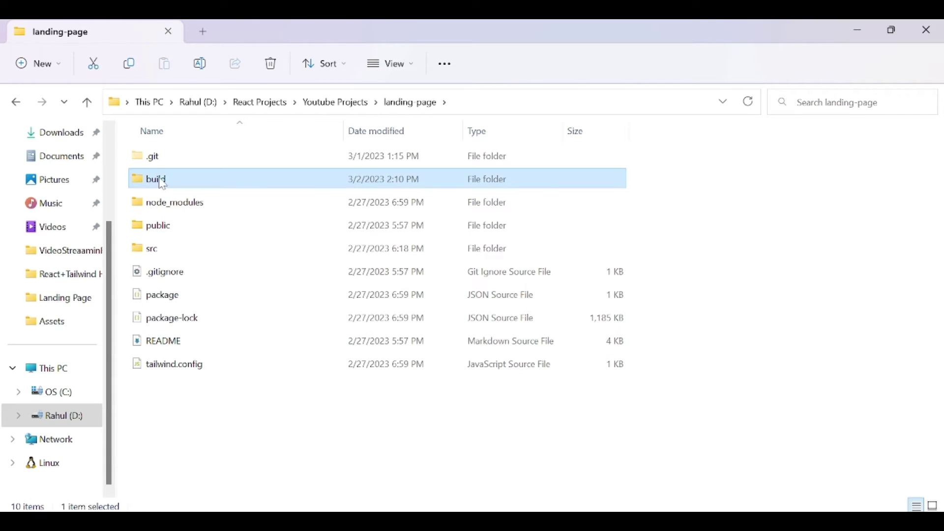
Step: Compress all files in the build folder into a zip archive
left_click_drag(244, 445, 183, 151)
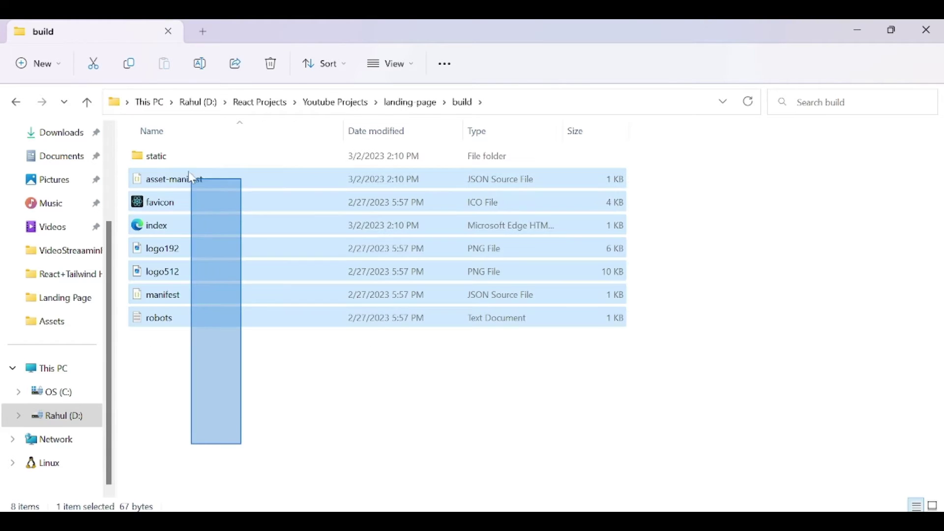
right_click(183, 151)
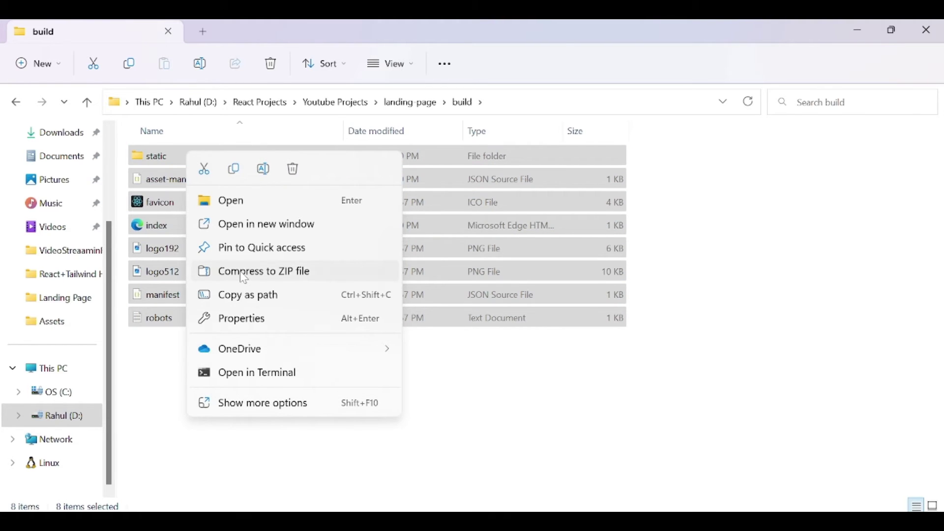
left_click(240, 271)
key("Return")
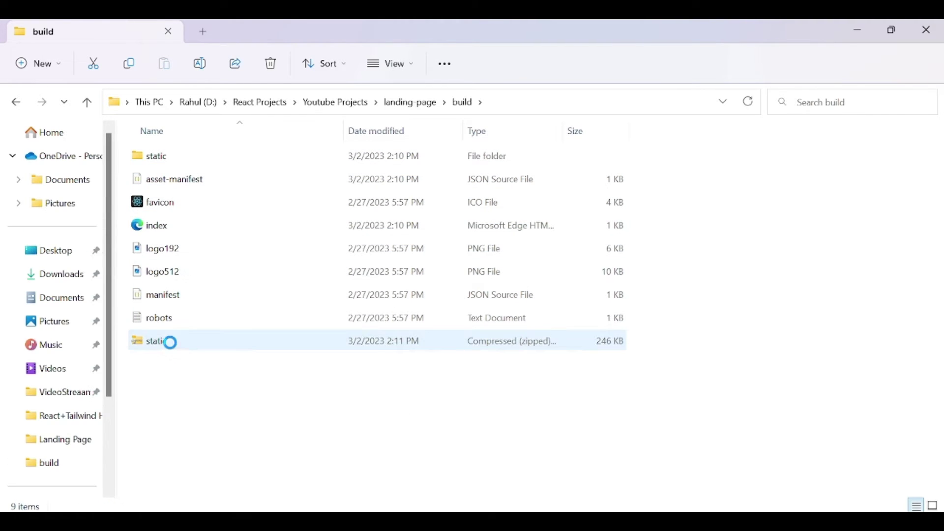
Step: Rename the zip archive to landing-page
left_click(162, 343)
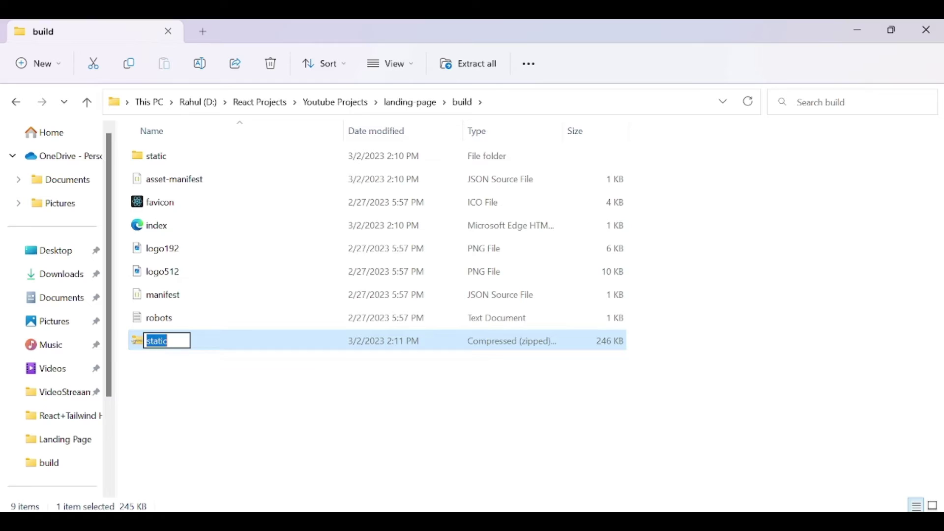
type("lasnd")
type("ingp")
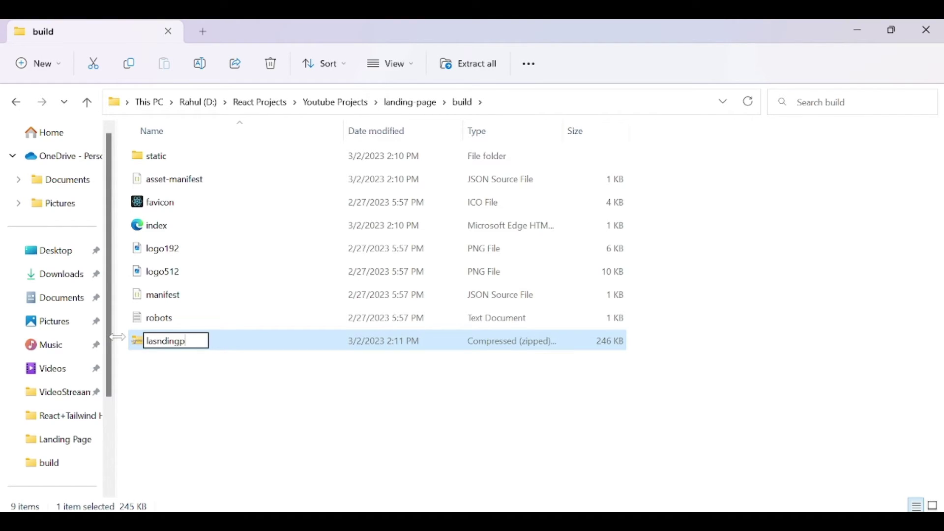
type("age")
type("-")
key("Left")
key("Left")
key("Left")
key("BackSpace")
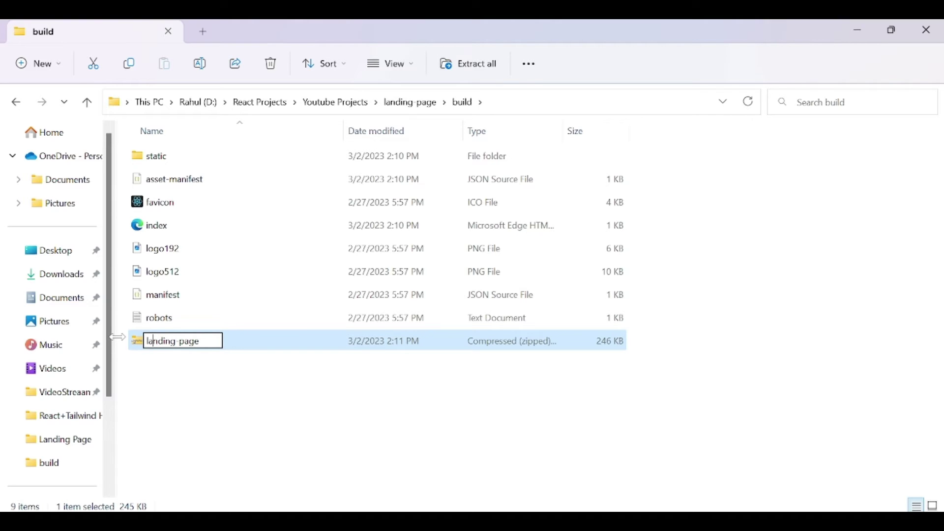
type("-")
key("Return")
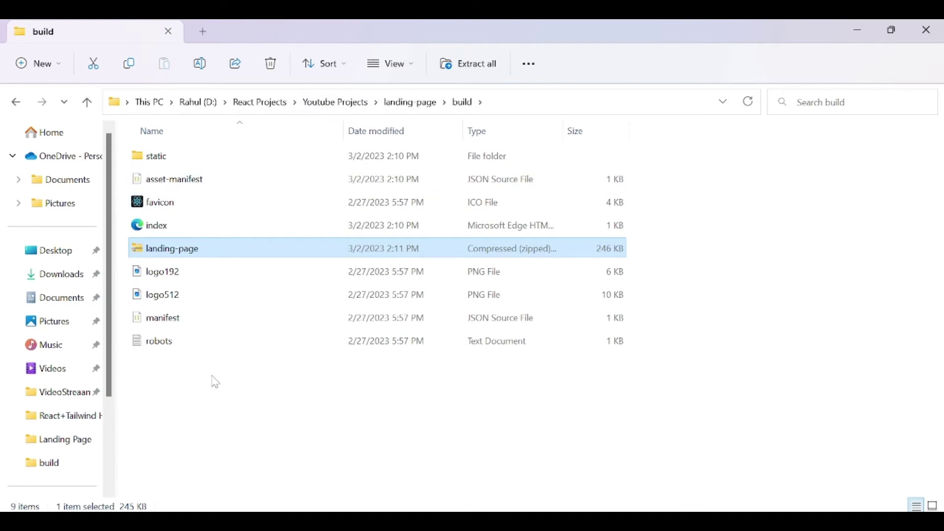
left_click(223, 432)
Step: Switch from the build folder to the hPanel dashboard and its File Manager tab
left_click(184, 254)
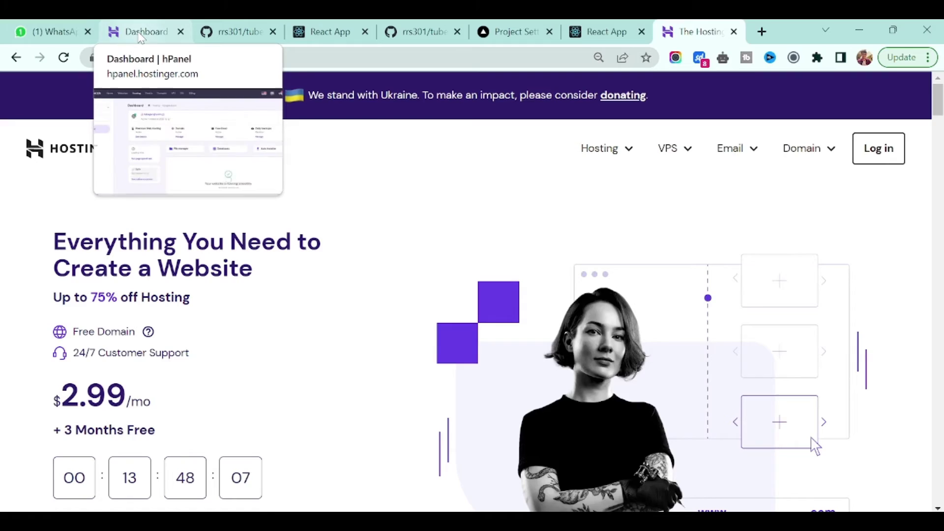
left_click(142, 38)
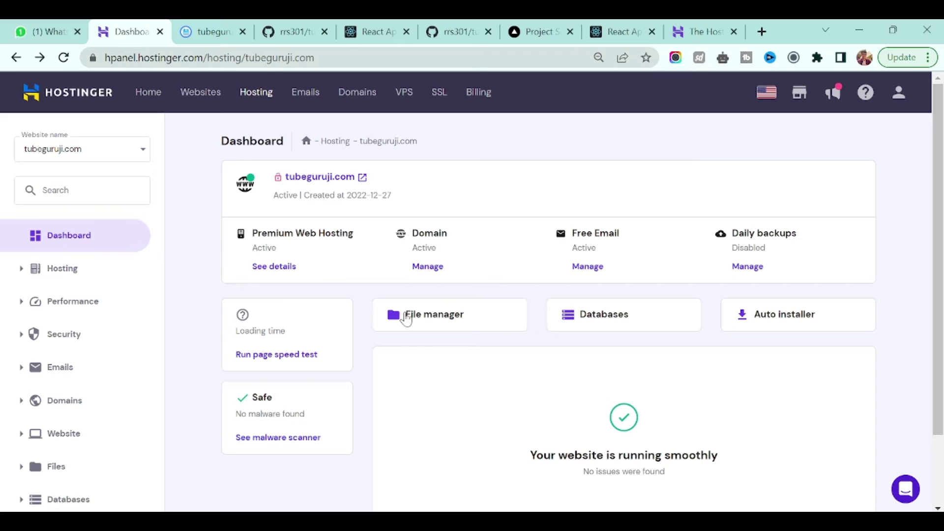
left_click(207, 35)
Step: In File Manager, enter public_html and select the tubeflix folder
left_click(285, 214)
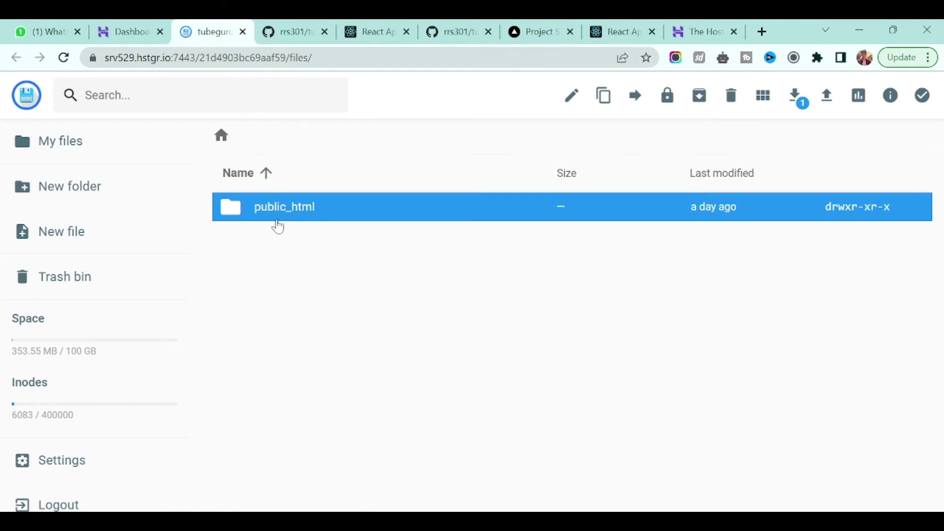
double_click(274, 213)
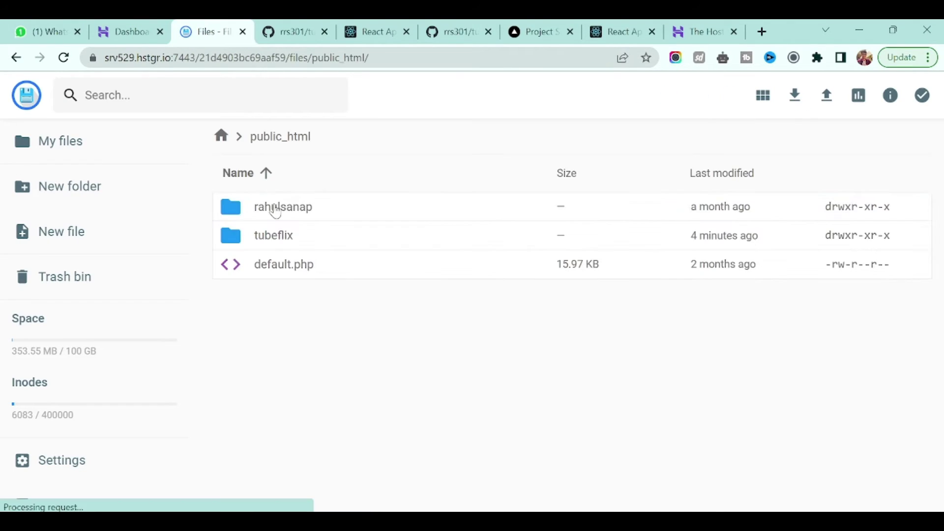
left_click(263, 242)
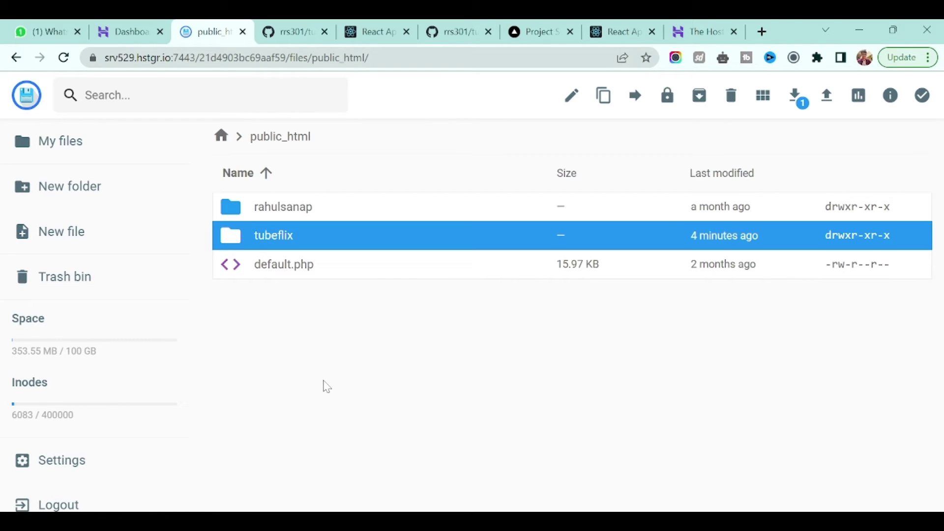
Step: Load tubeflix.tubeguruji.com in a new tab to check its placeholder page
left_click(762, 32)
type("tub")
key("Right")
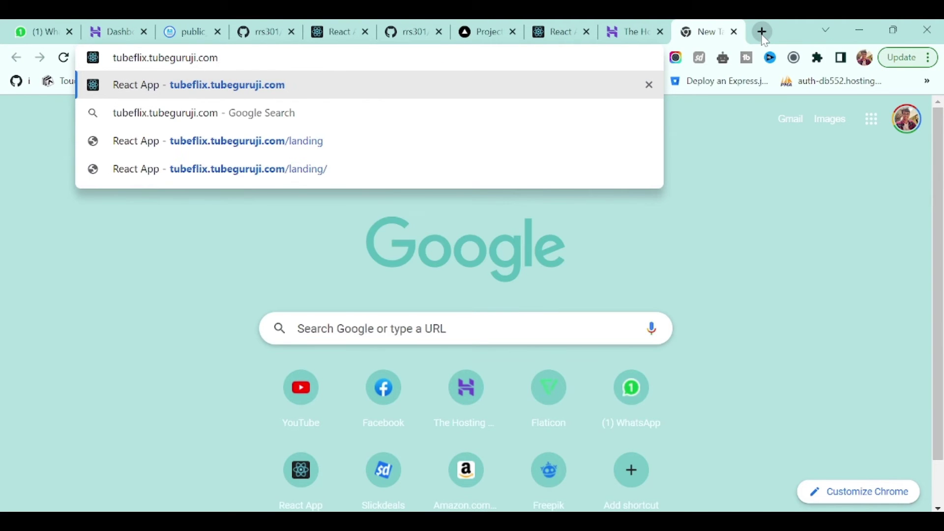
key("Return")
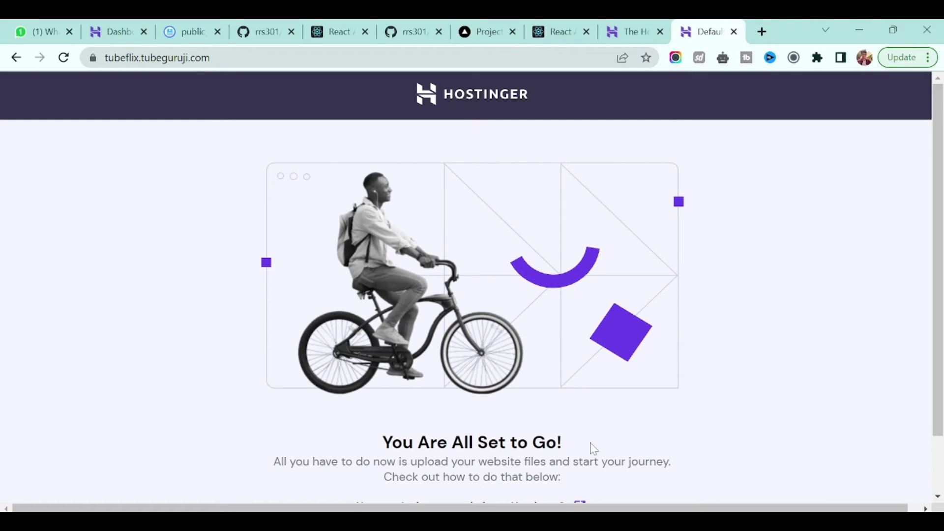
Step: Upload landing-page.zip from the local build folder into public_html/tubeflix
left_click(177, 37)
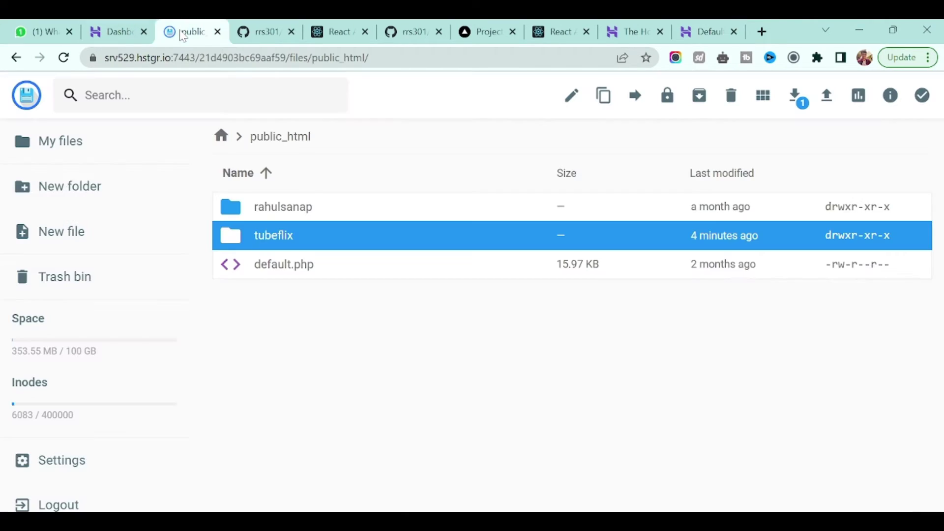
double_click(284, 244)
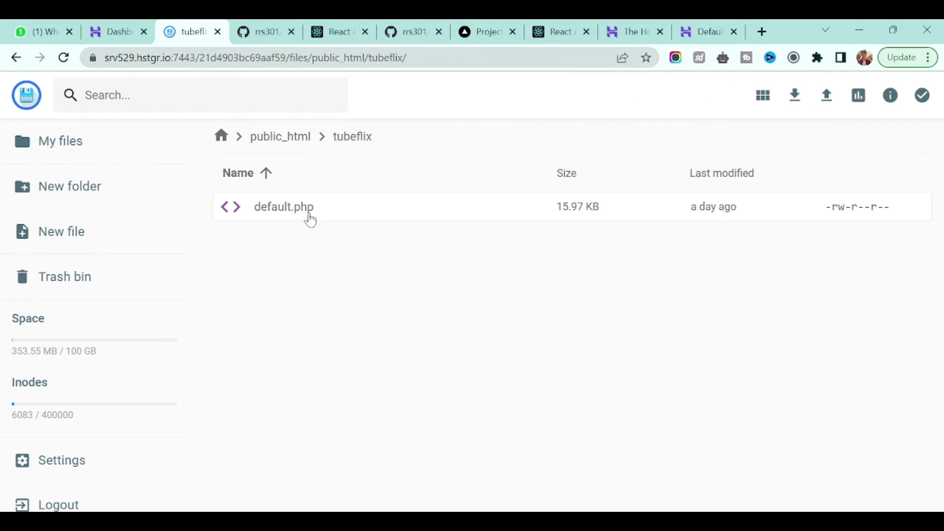
left_click(827, 97)
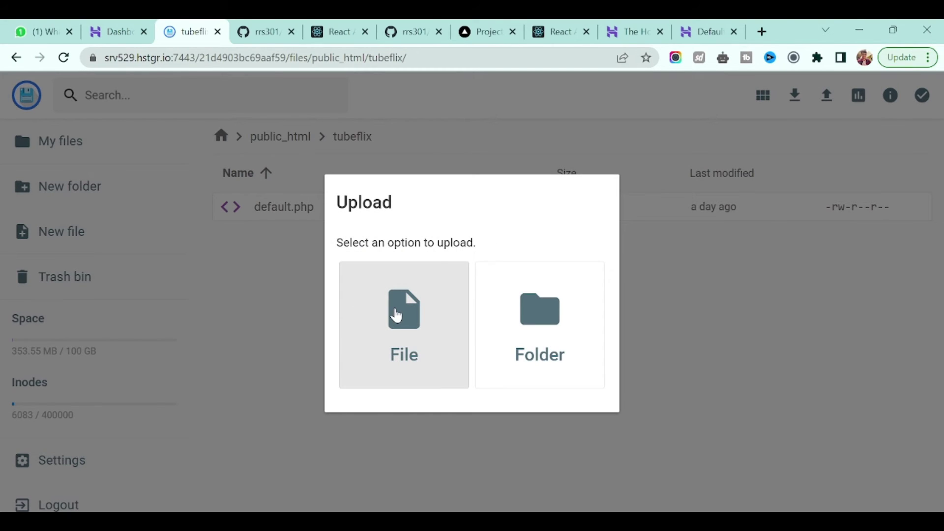
left_click(395, 309)
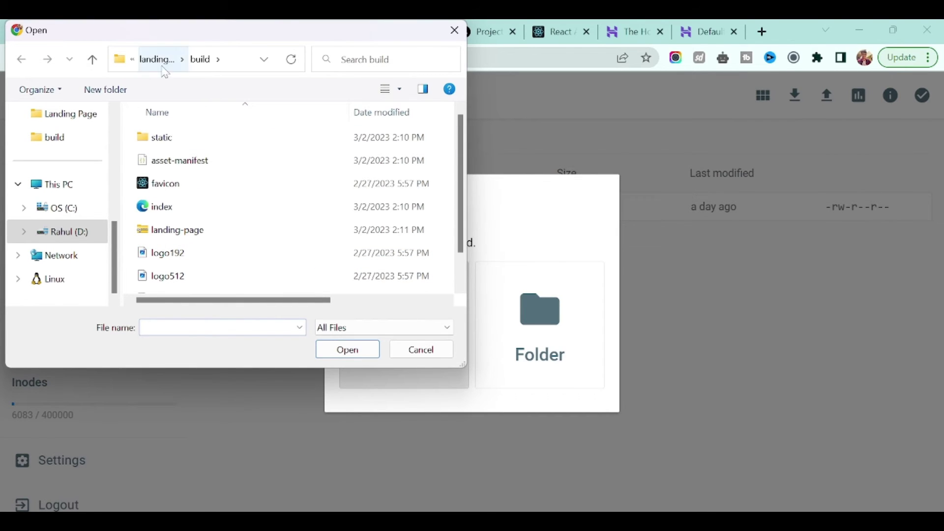
left_click(177, 229)
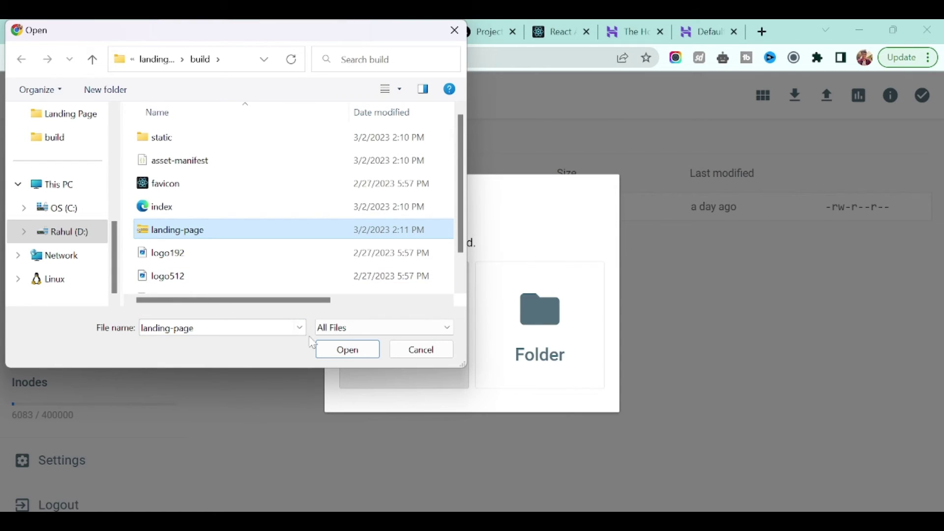
left_click(336, 356)
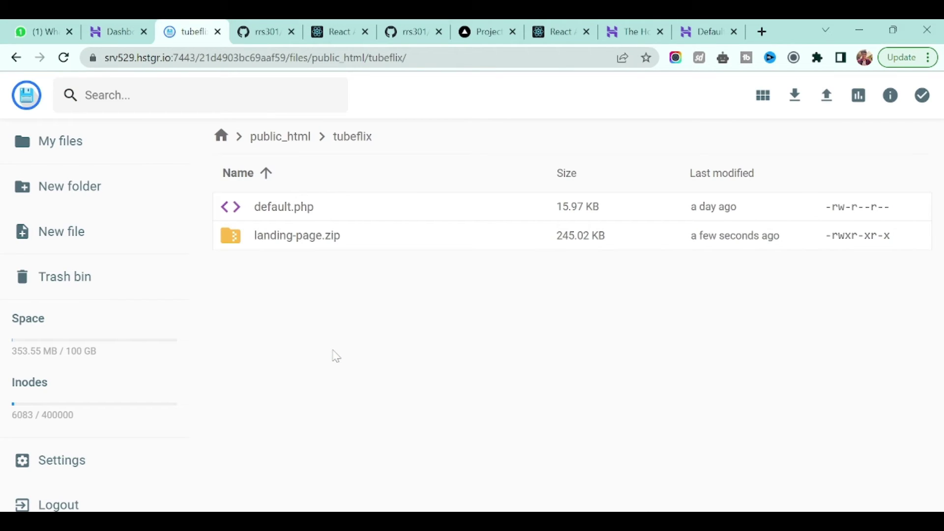
left_click(294, 246)
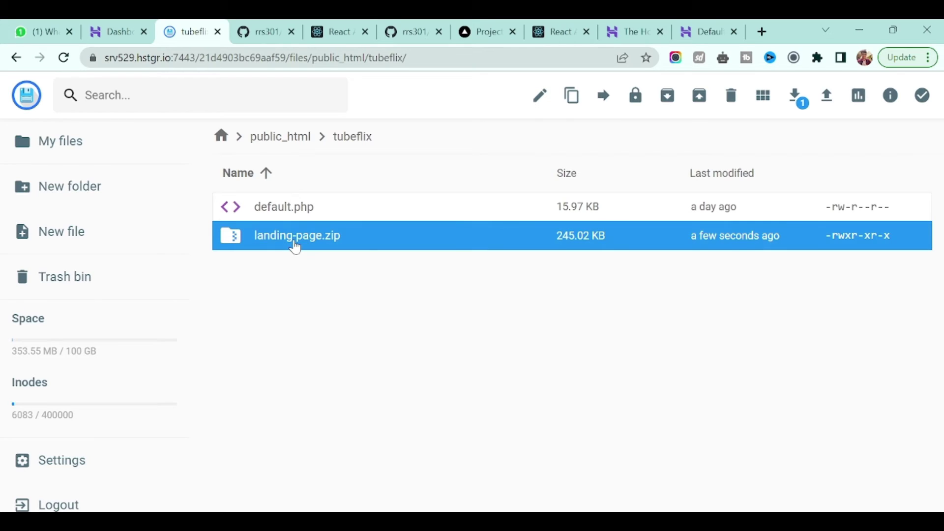
Step: Extract landing-page.zip into a new app folder under public_html and return to public_html
left_click(698, 97)
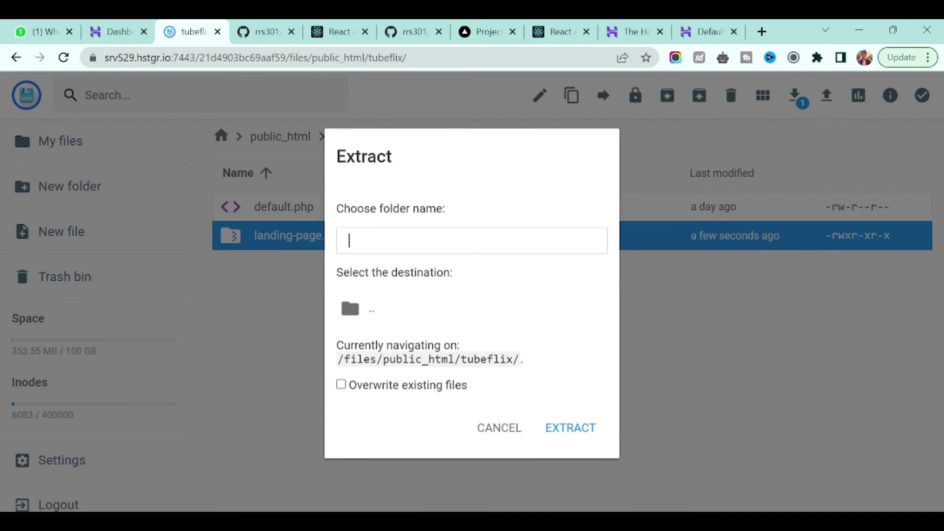
left_click(366, 315)
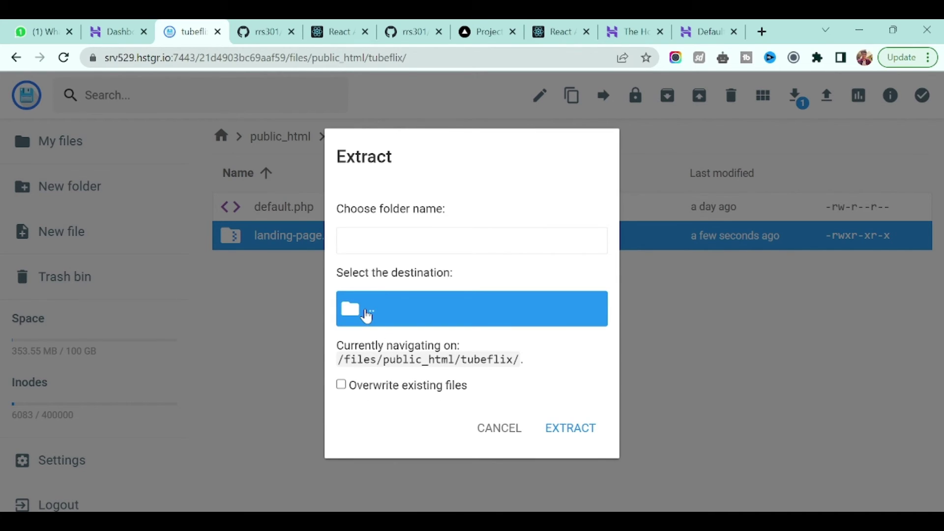
left_click(570, 427)
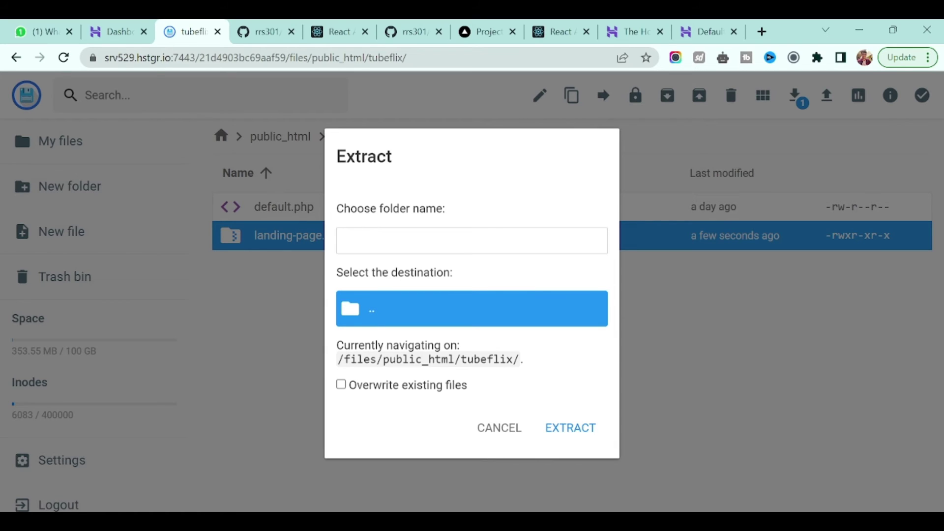
type("app")
left_click(559, 429)
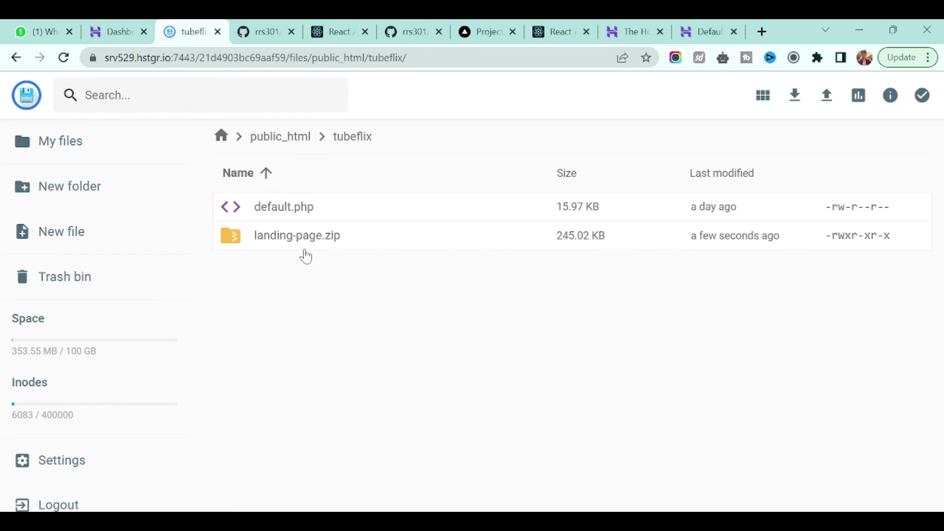
left_click(282, 140)
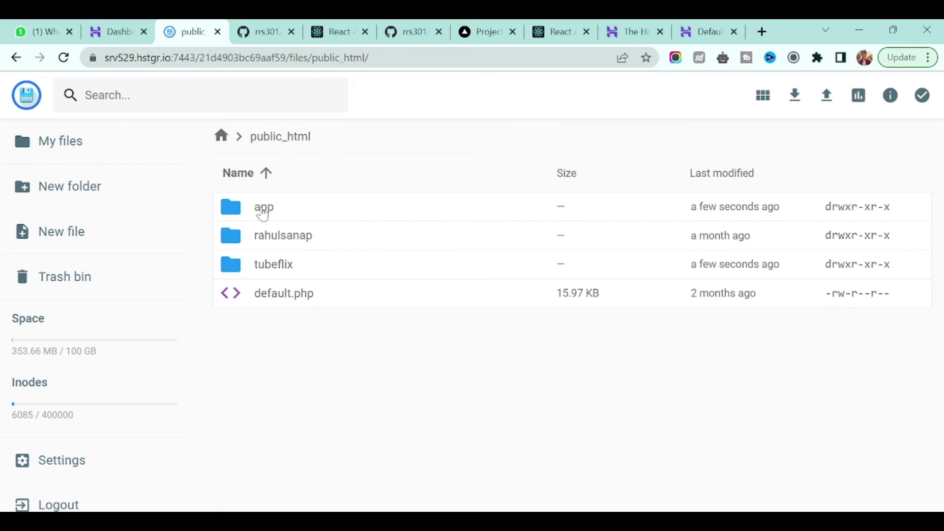
Step: Select every file in app and move them into public_html/tubeflix
double_click(269, 216)
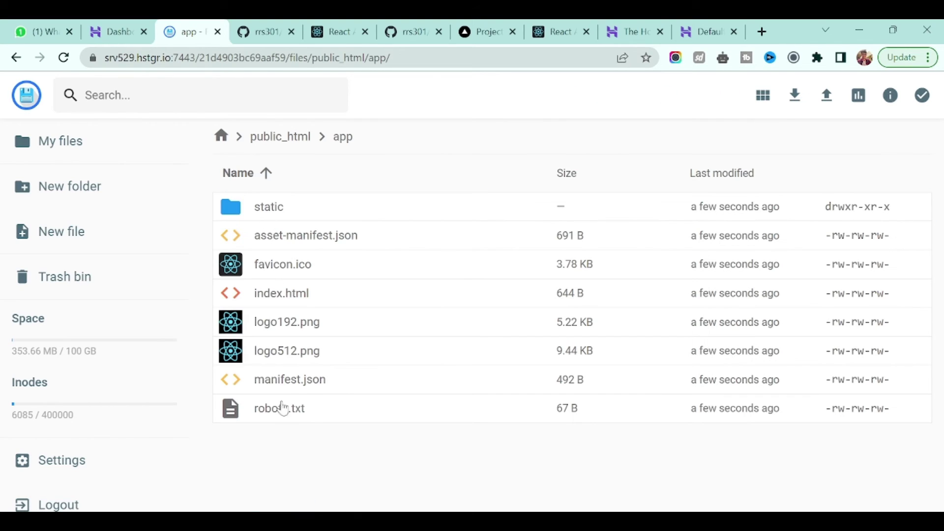
key("ctrl+a")
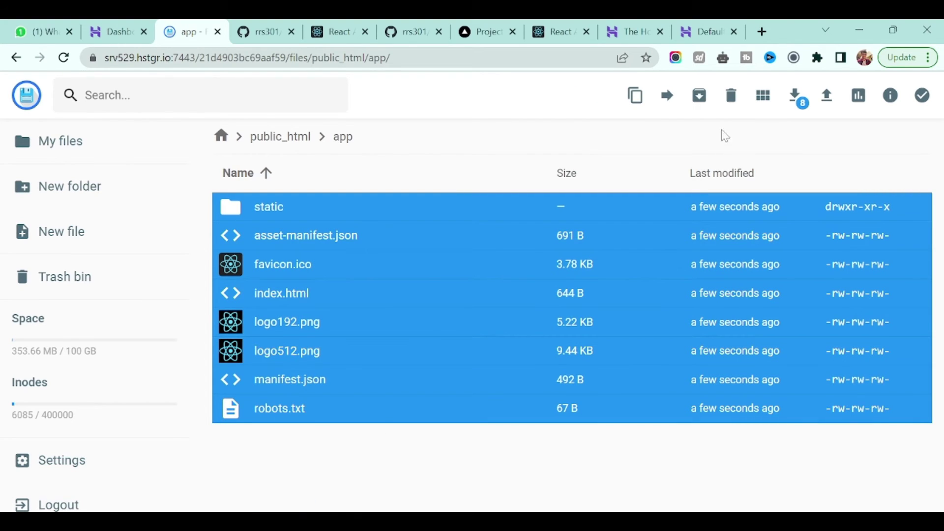
left_click(665, 96)
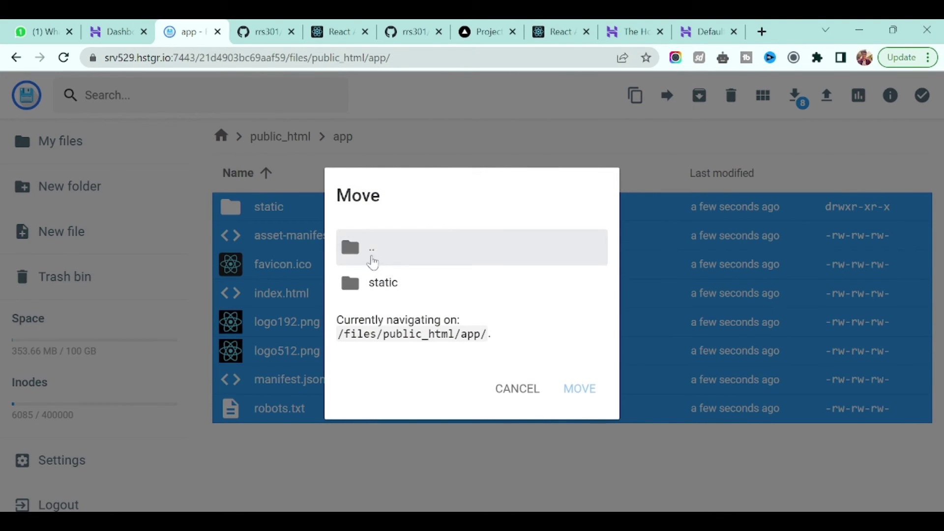
double_click(370, 251)
left_click(399, 335)
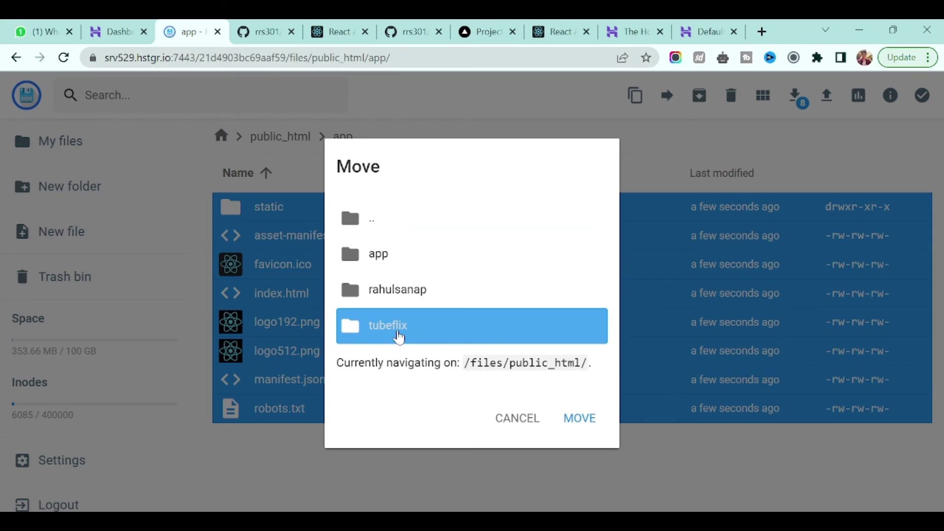
left_click(584, 425)
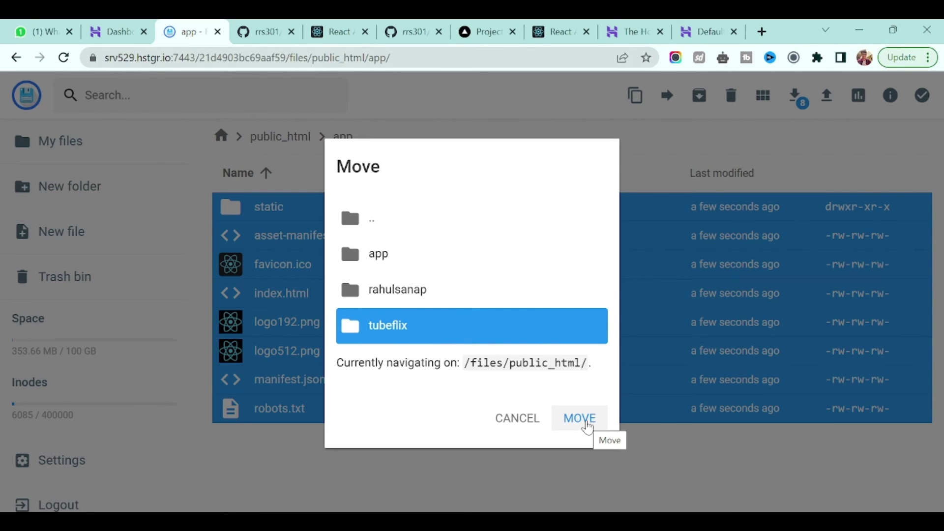
left_click(584, 425)
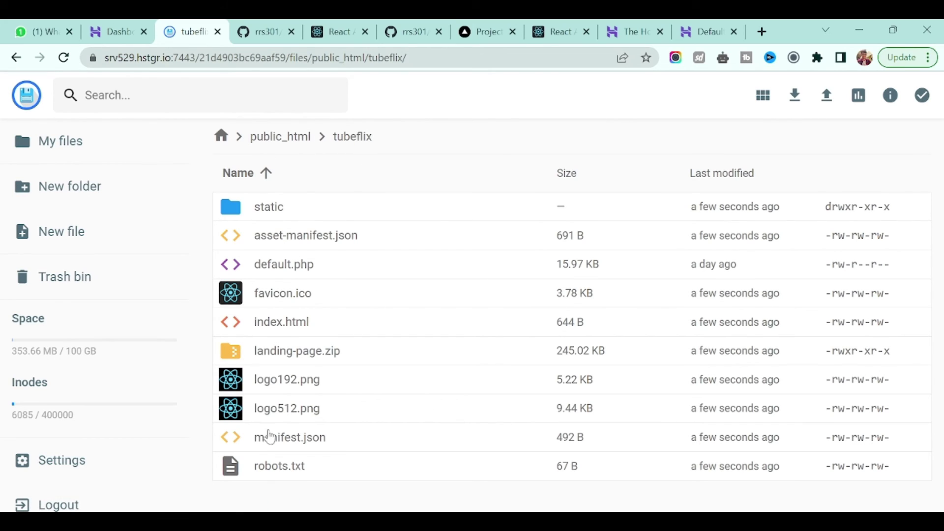
Step: Reload tubeflix.tubeguruji.com to show the live TubeGuruji landing page
left_click(701, 28)
left_click(65, 59)
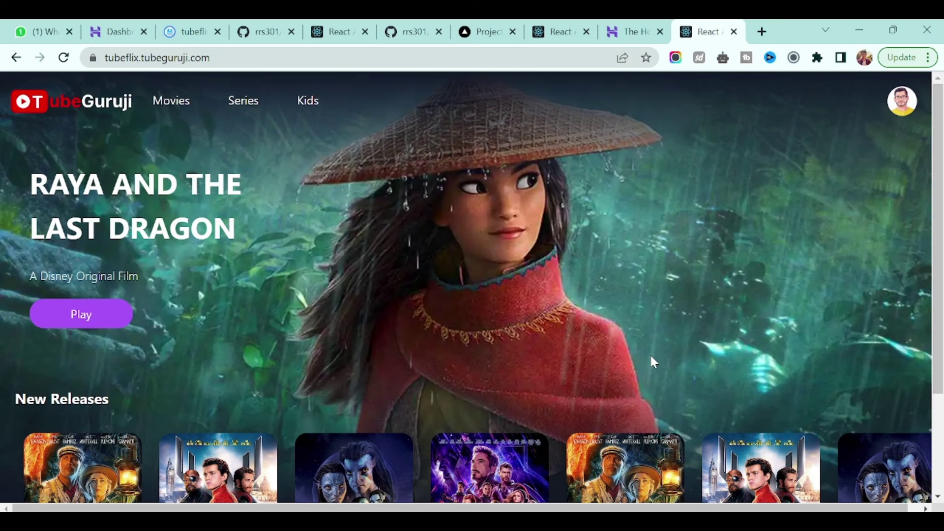
scroll(651, 360, "down", 2)
scroll(657, 352, "up", 2)
Step: Bring up the Hostinger homepage tab with its hosting offer
left_click(631, 30)
scroll(506, 261, "down", 5)
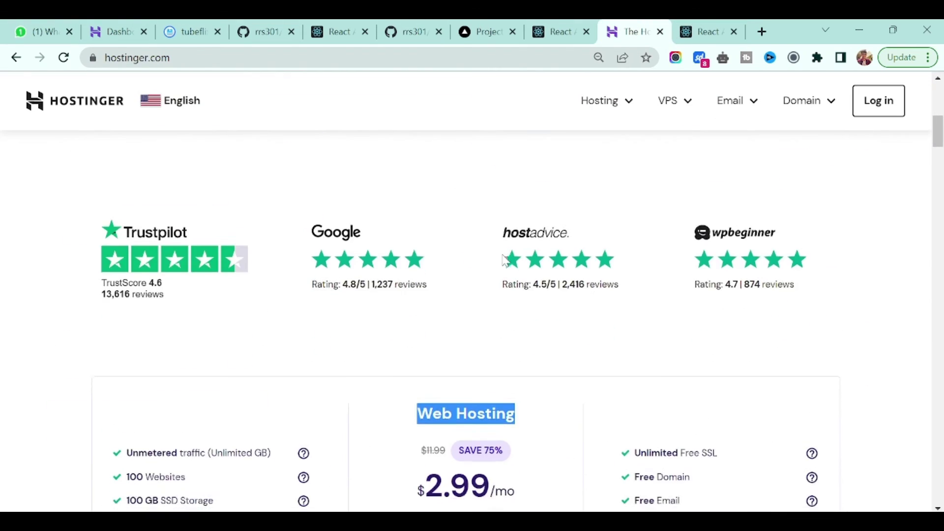
scroll(505, 262, "down", 5)
scroll(505, 262, "up", 5)
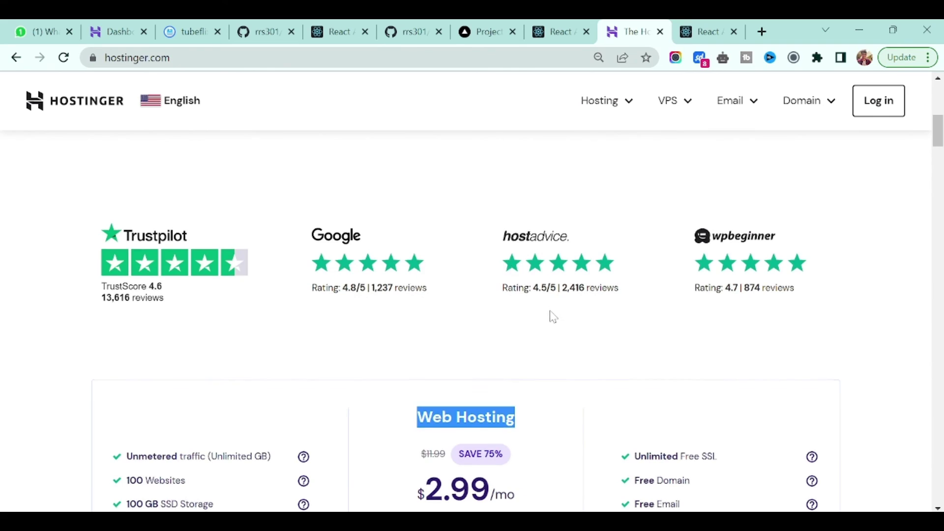
scroll(550, 317, "up", 2)
scroll(549, 317, "up", 5)
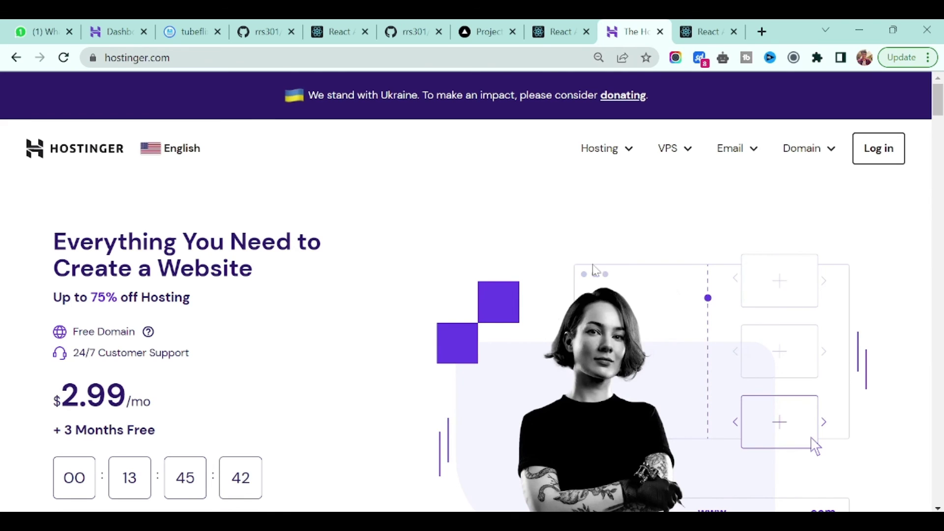
scroll(594, 270, "down", 3)
scroll(594, 269, "up", 2)
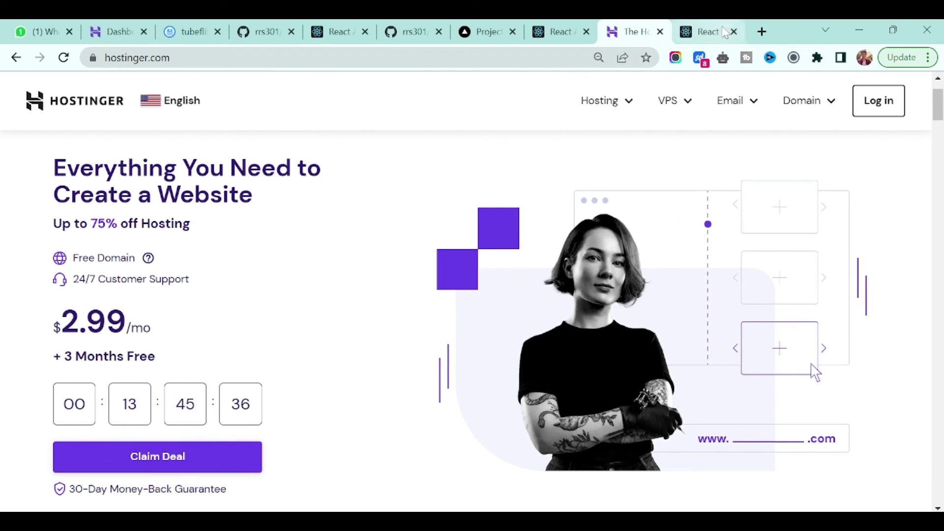
Step: Switch back to the live TubeGuruji landing page at tubeflix.tubeguruji.com
left_click(676, 26)
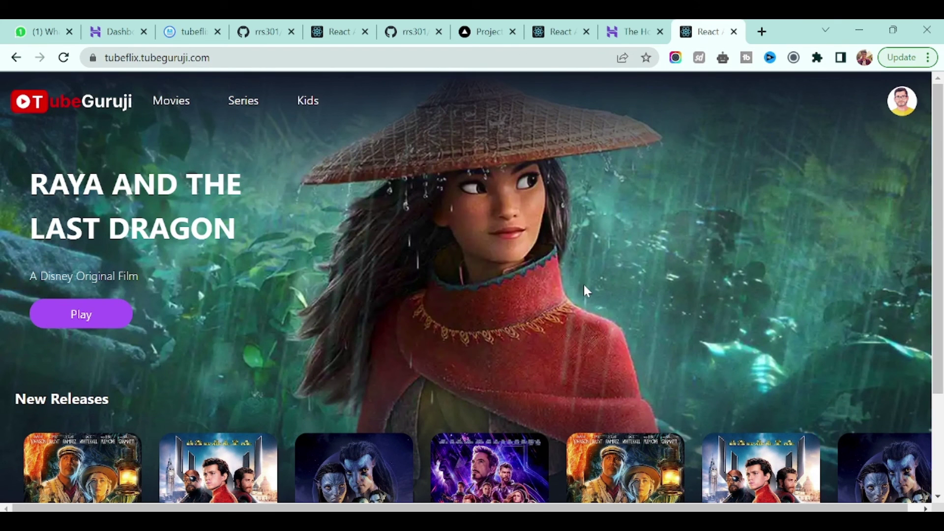